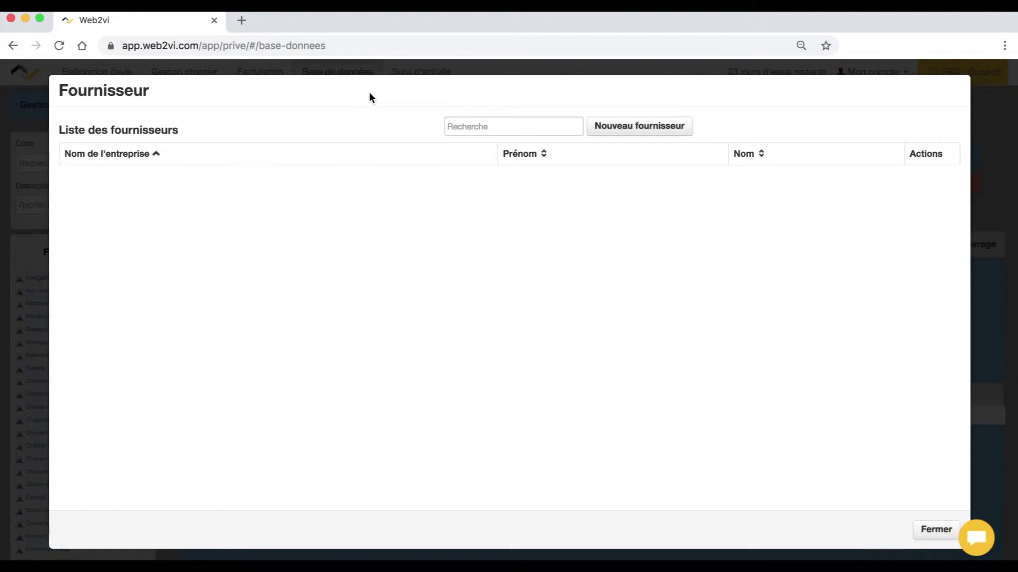
- Start a new supplier record with its supplier code and company name 'Fournisseur 1 SAS'
left_click(657, 127)
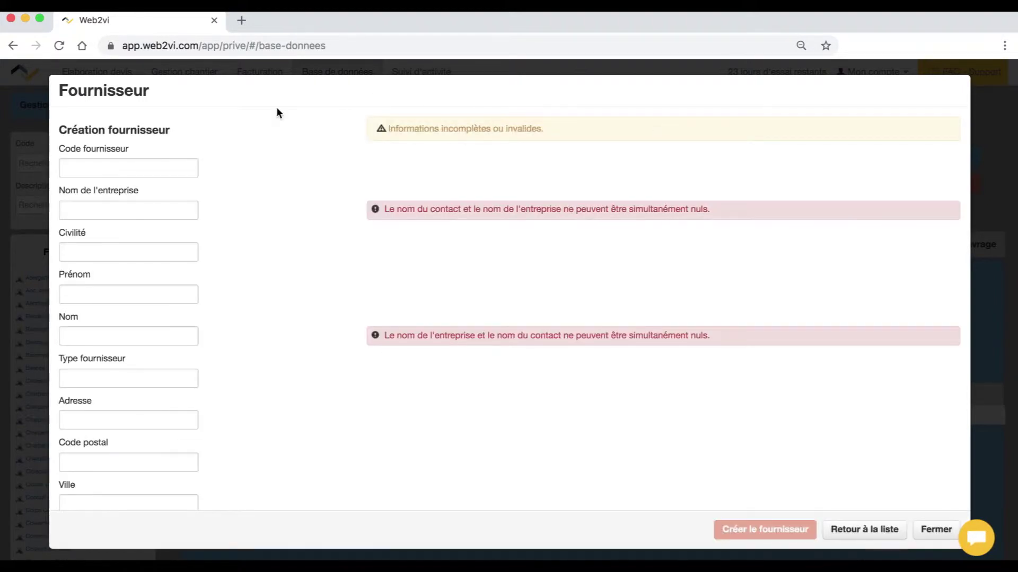
left_click(90, 169)
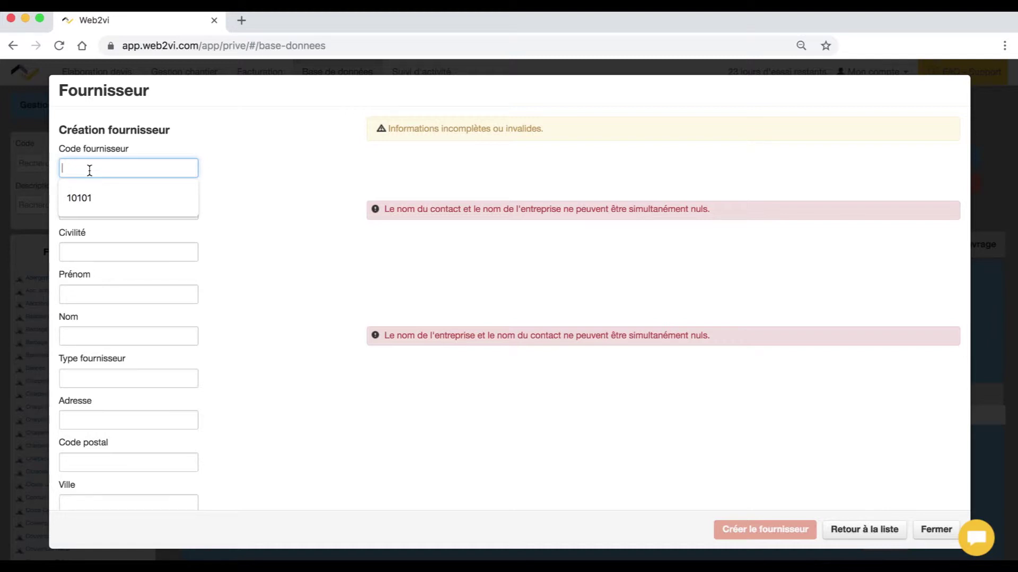
type("123456")
left_click(86, 209)
type("Fournisseur 1 SAS")
- Enter the contact's civility (M), first and last name, and set the supplier type to Distributeur
left_click(76, 253)
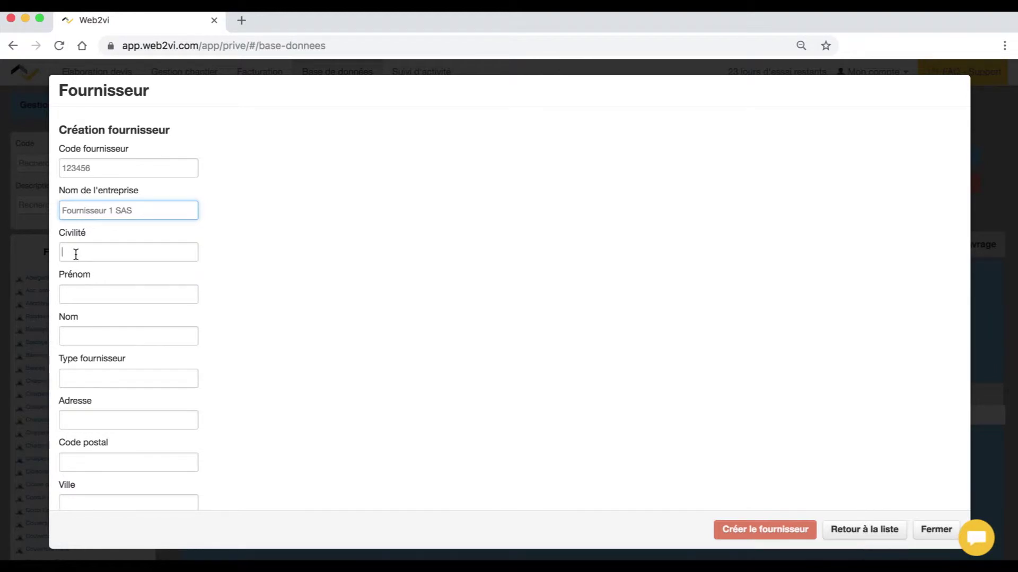
type("M")
left_click(88, 293)
left_click(129, 334)
left_click(82, 367)
left_click(96, 377)
type("Distributeur")
- Fill in the supplier's street address, postal code and city
key("Tab")
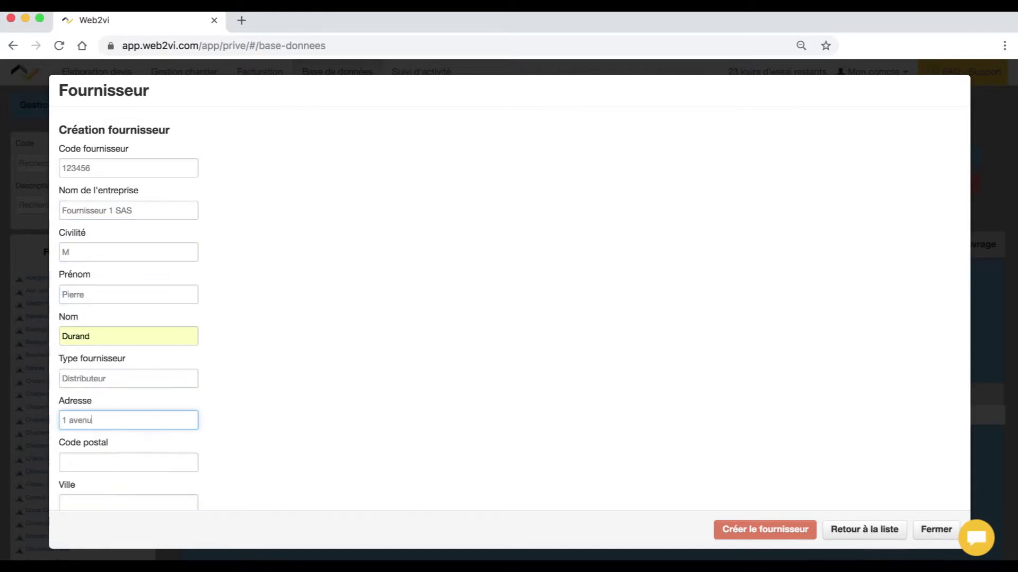
left_click(90, 458)
type("37000")
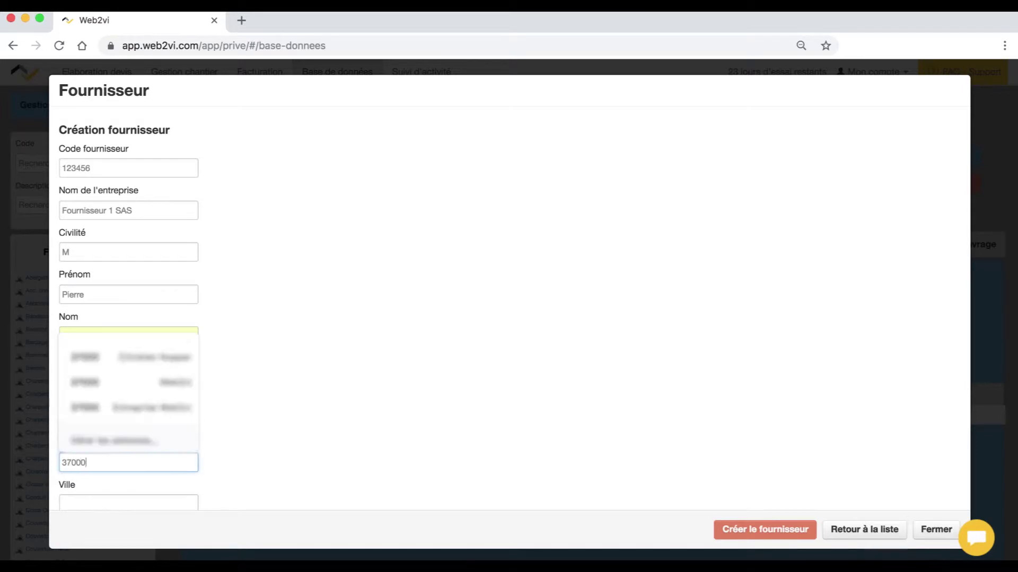
key("Tab")
type("Tours")
- Enter the contact's phone number and e-mail, then create the supplier and dismiss the confirmation
scroll(228, 482, "down", 5)
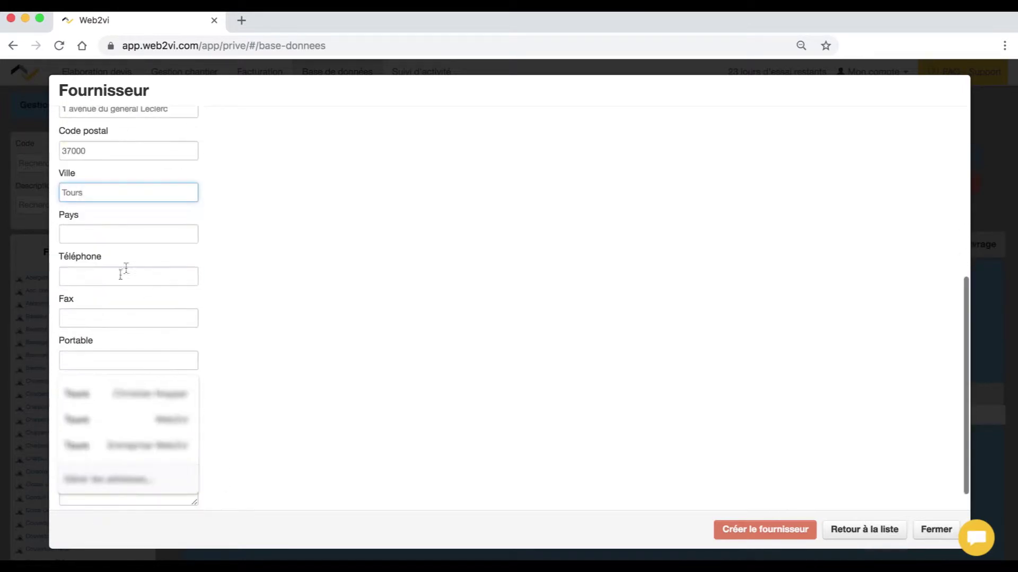
left_click(96, 275)
type("06060606")
left_click(128, 402)
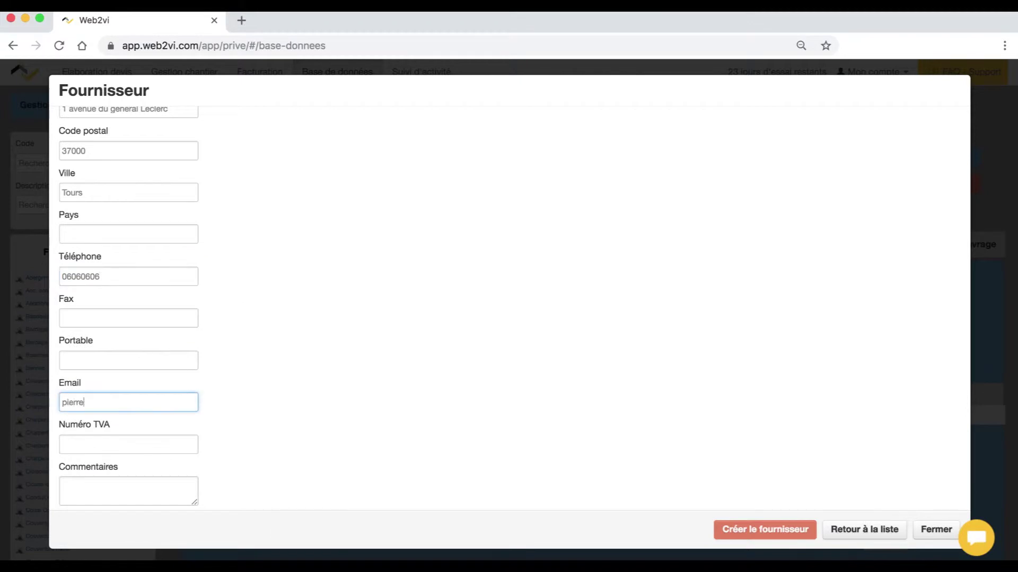
key("Tab")
key("Tab")
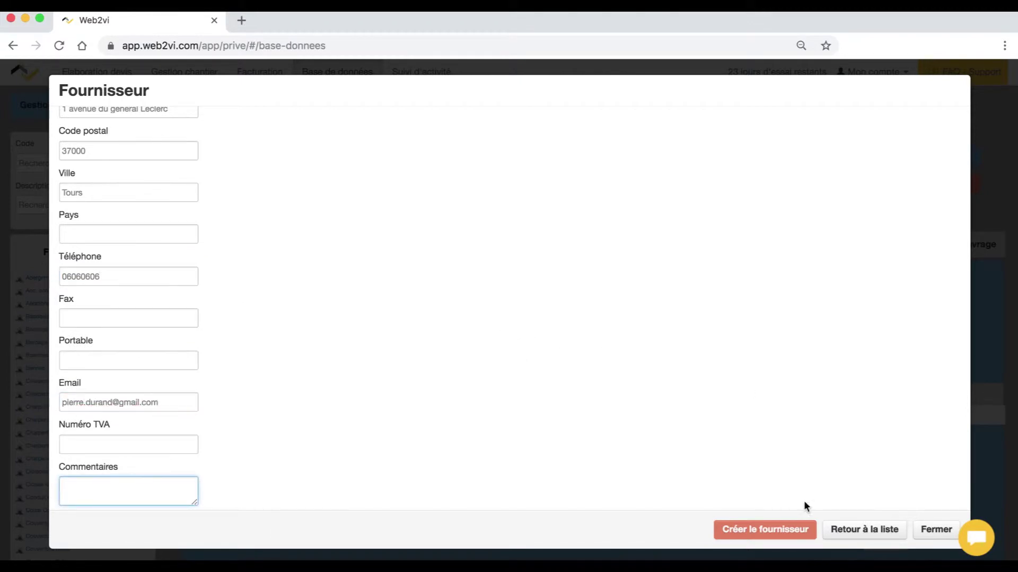
left_click(771, 535)
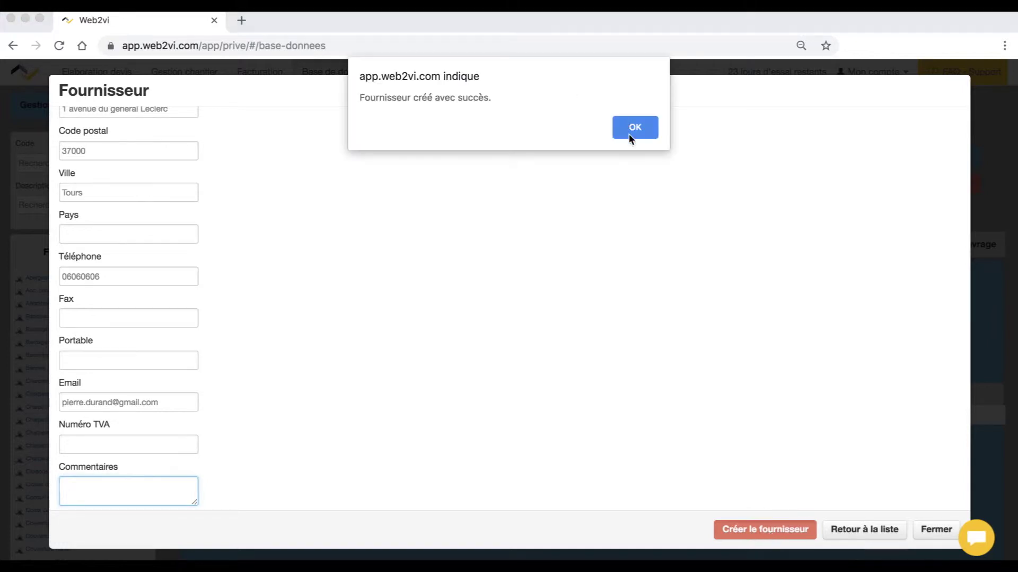
left_click(629, 132)
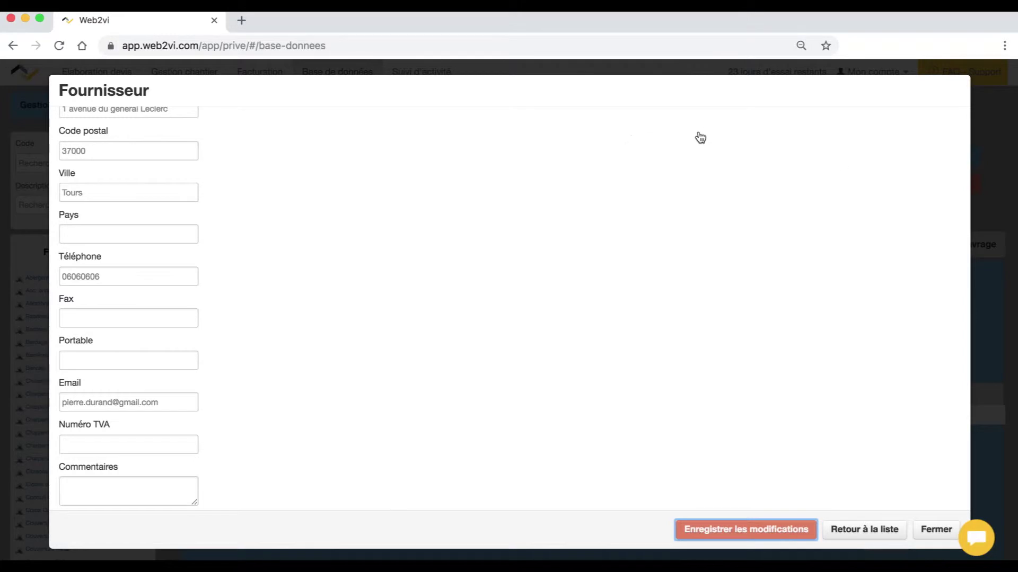
- Return to the supplier list and check that Fournisseur 1 SAS is listed
left_click(863, 529)
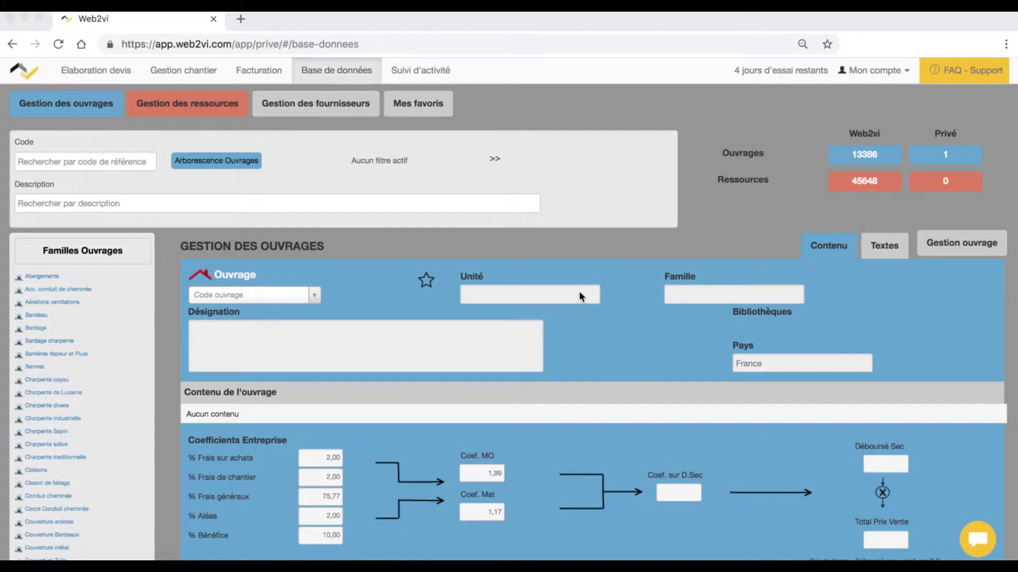
scroll(579, 291, "down", 3)
scroll(578, 291, "down", 3)
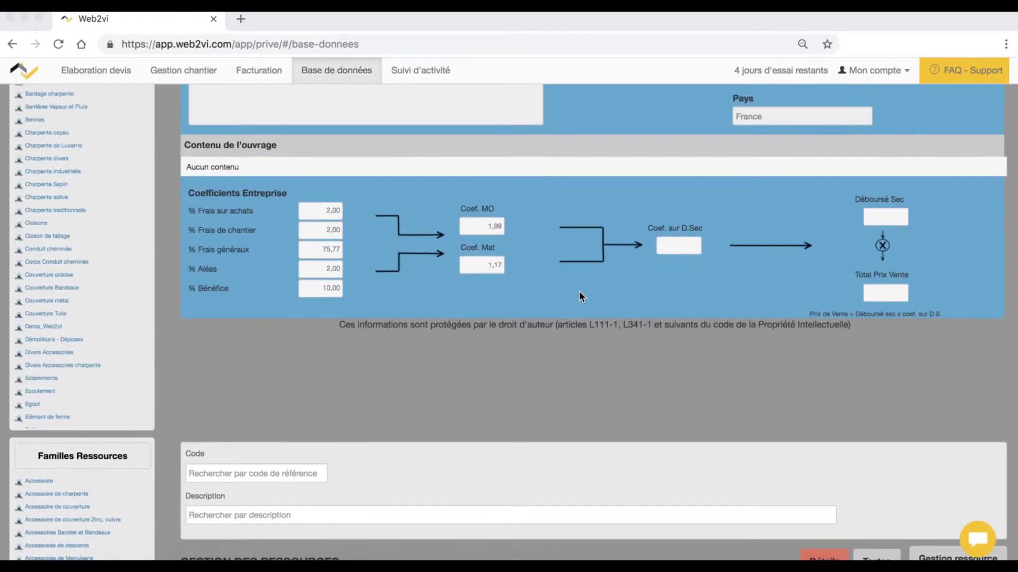
- Search the resource code ARDOESCP17AR and open slate ARDOESCP17AR27X18 for editing
scroll(578, 291, "down", 8)
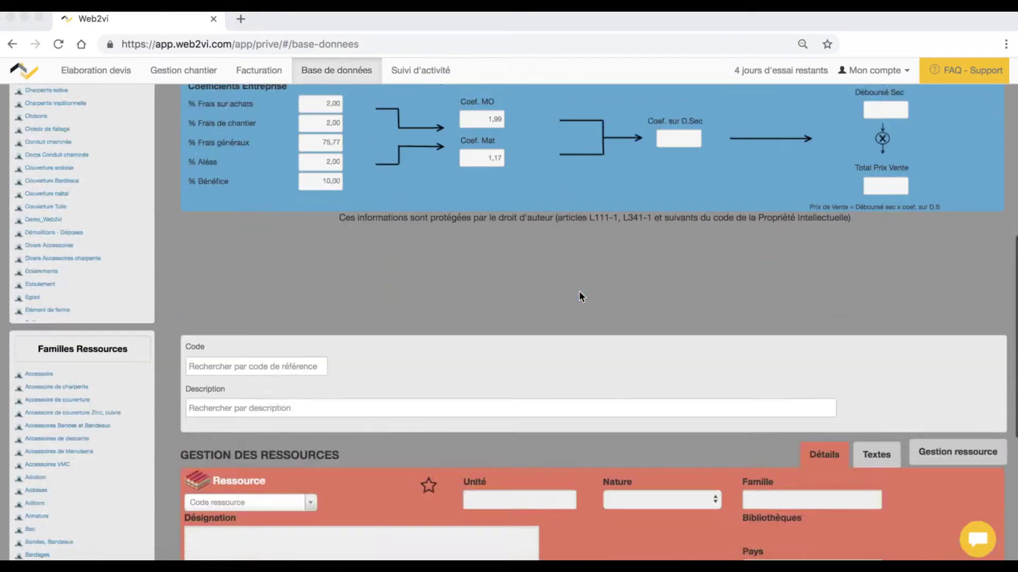
scroll(579, 291, "up", 1)
left_click(282, 122)
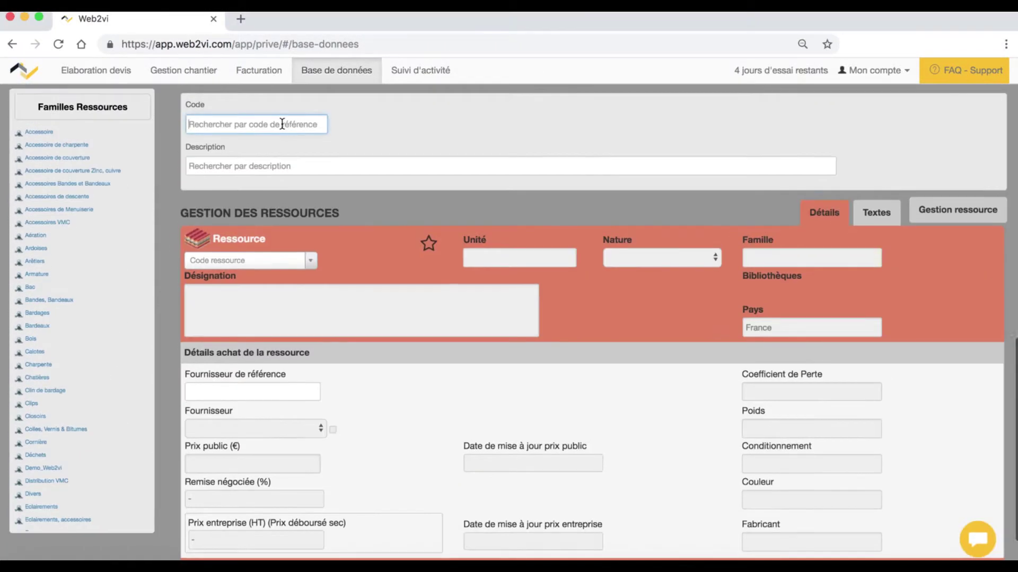
type("ARDOESCP17AR")
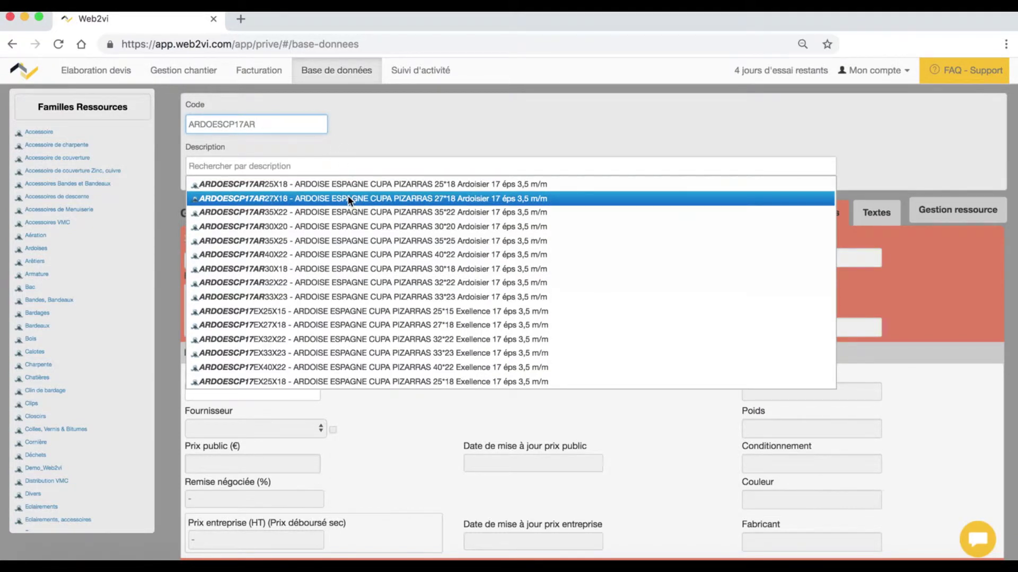
left_click(347, 200)
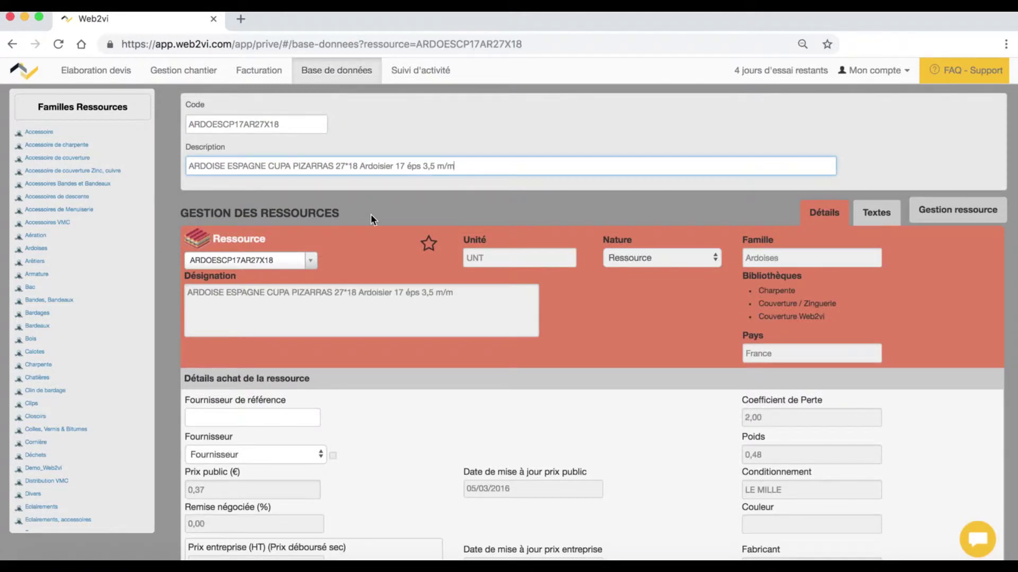
left_click(975, 217)
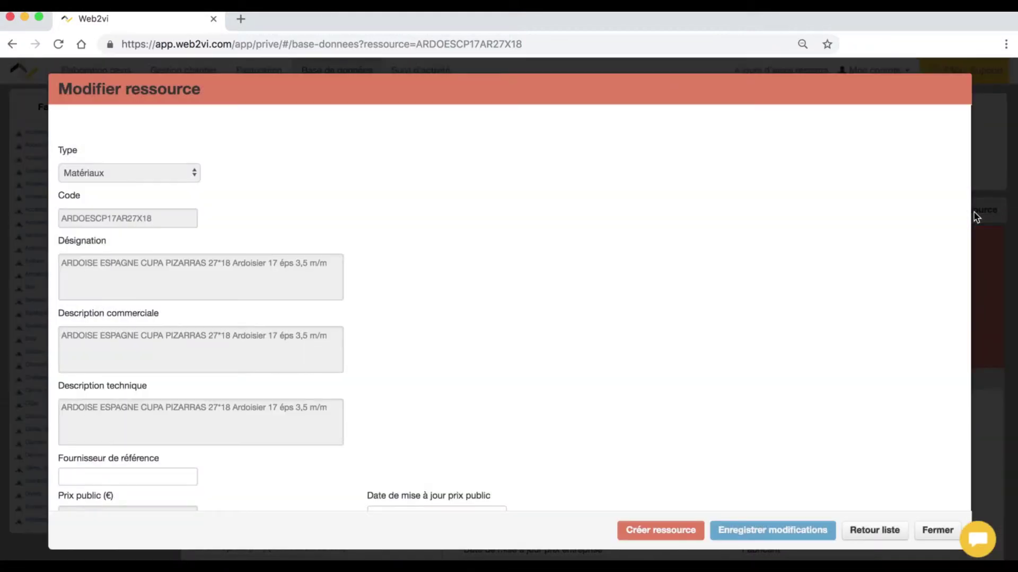
- Assign Fournisseur 1 SAS with an 8% negotiated discount as reference supplier, then save the resource
scroll(152, 207, "down", 6)
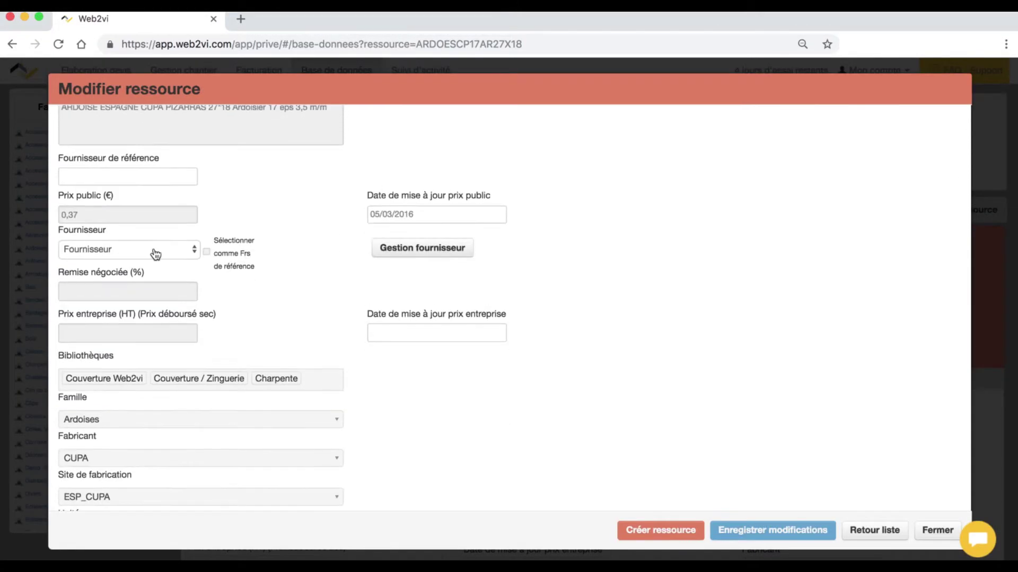
left_click(155, 252)
left_click(153, 262)
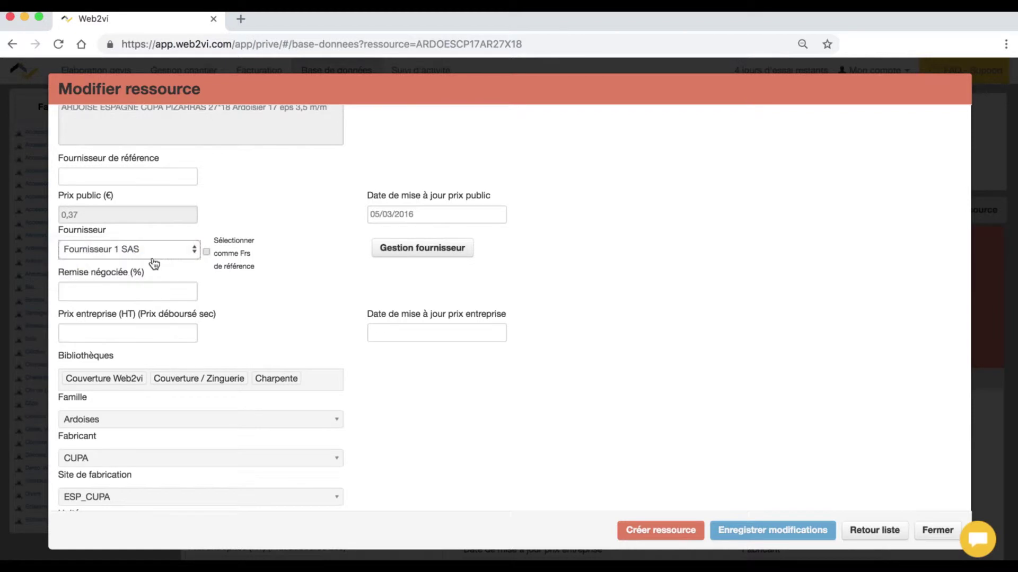
left_click(115, 290)
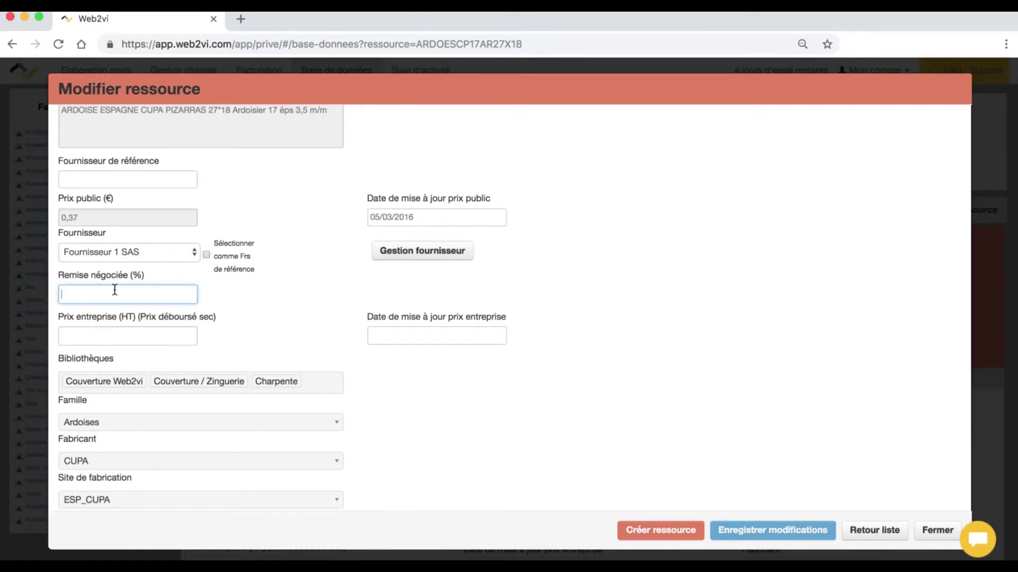
type("8")
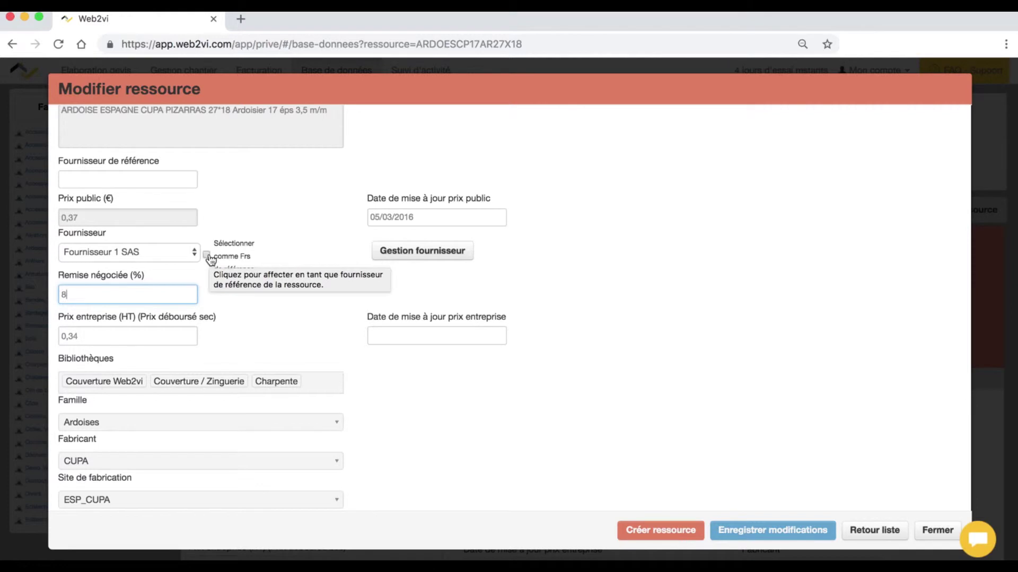
left_click(206, 255)
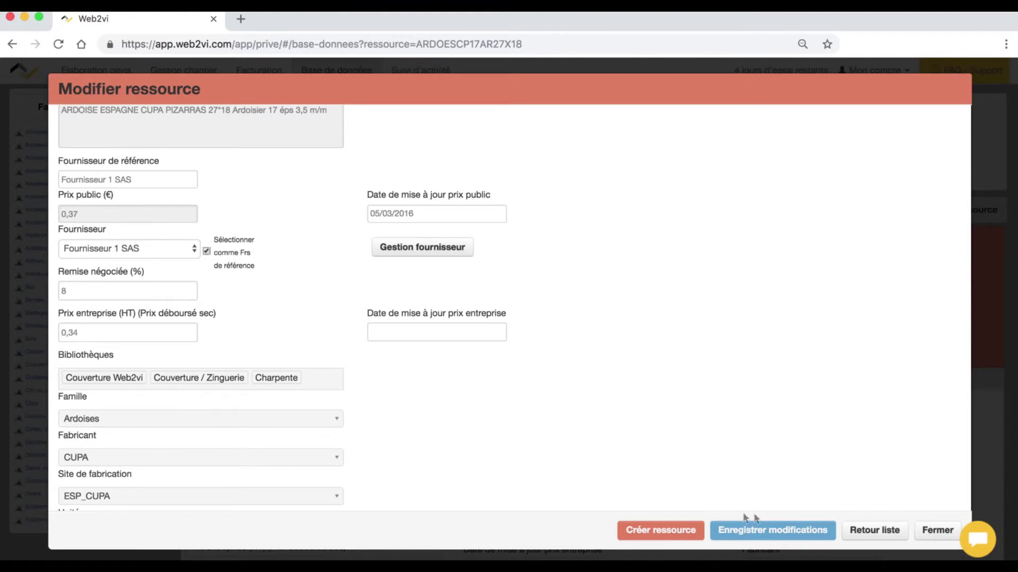
left_click(772, 531)
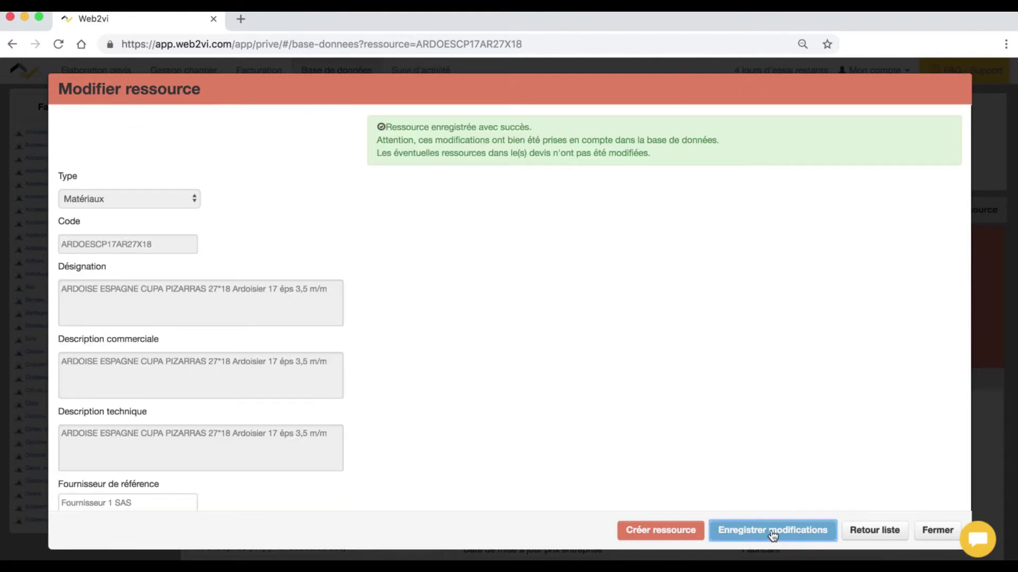
scroll(209, 310, "down", 5)
- Add Fournisseur 2 SAS with a 4% negotiated discount, save, and close the editing form
scroll(209, 307, "down", 3)
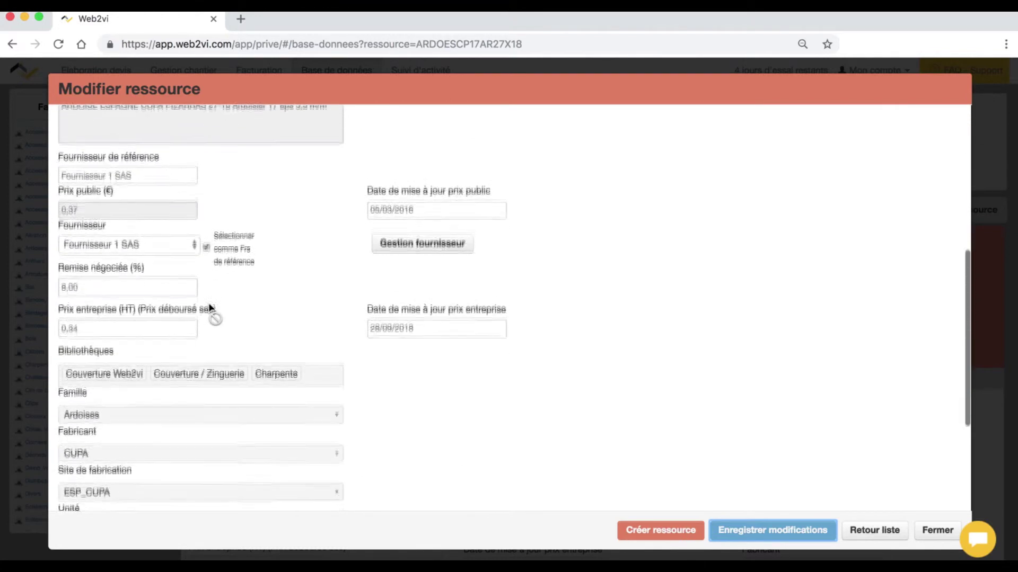
left_click(115, 237)
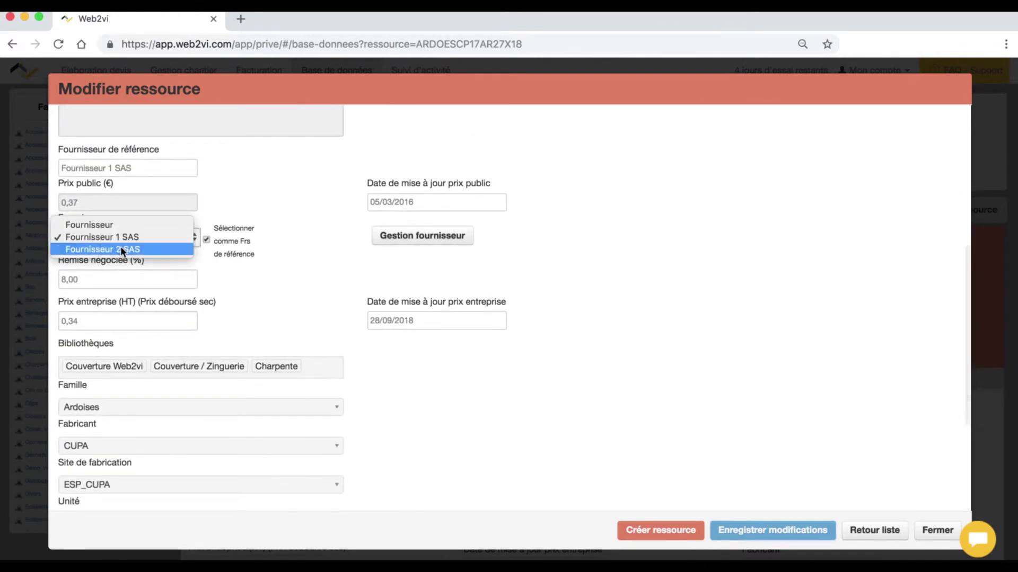
left_click(122, 249)
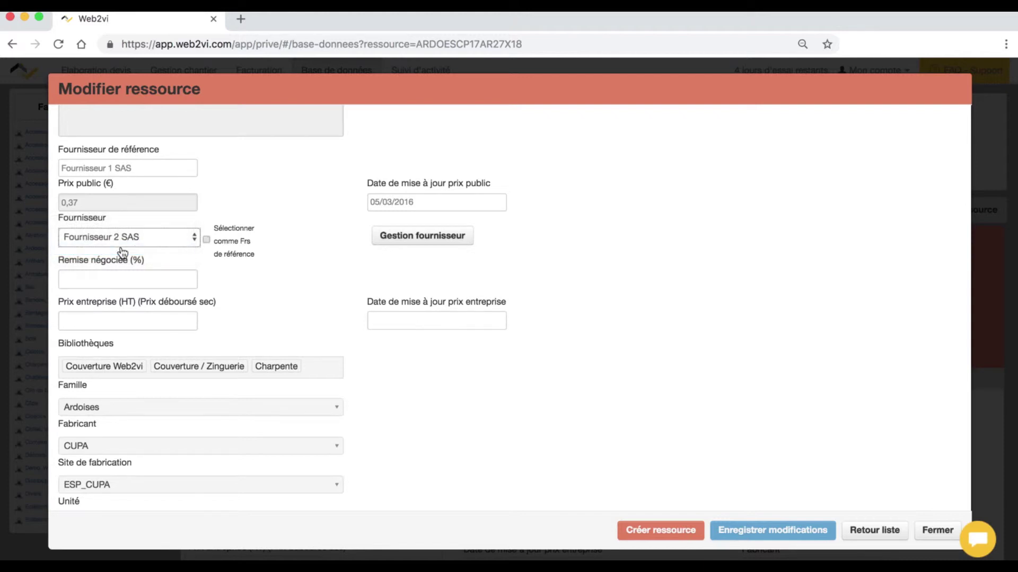
left_click(88, 279)
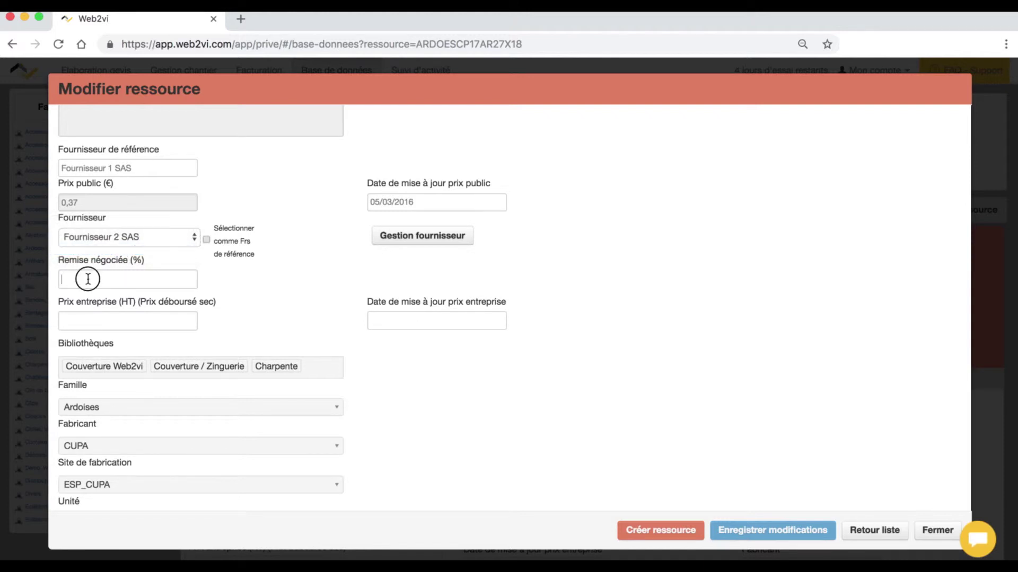
type("4")
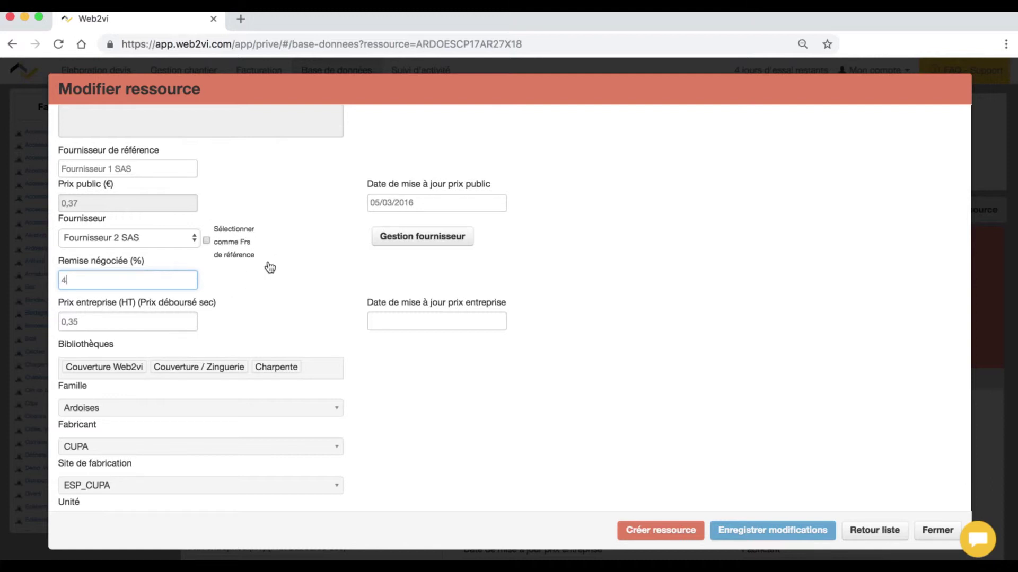
left_click(797, 535)
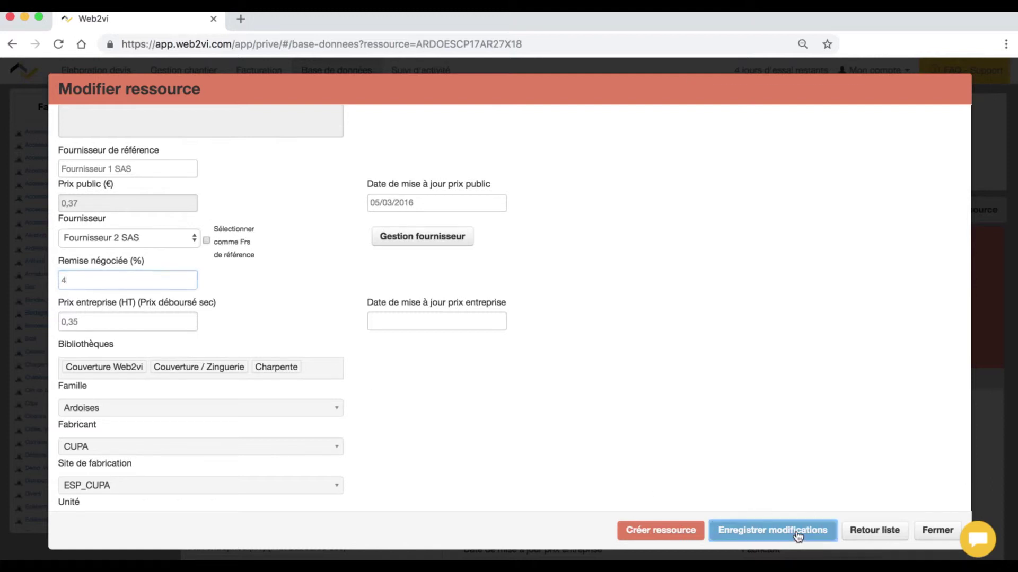
left_click(933, 535)
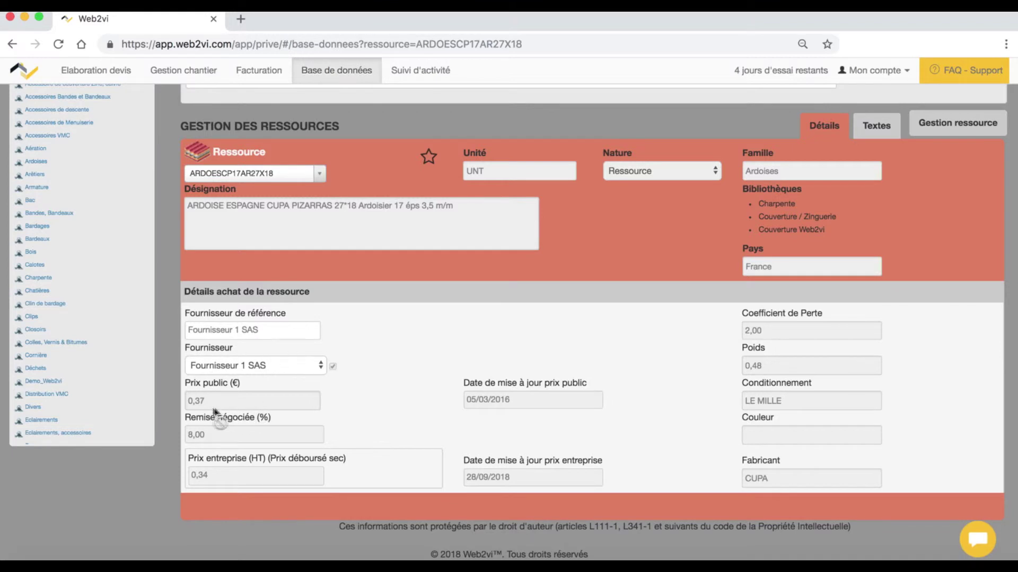
- Switch the purchase details to Fournisseur 2 SAS to compare its discount and company price
left_click(257, 365)
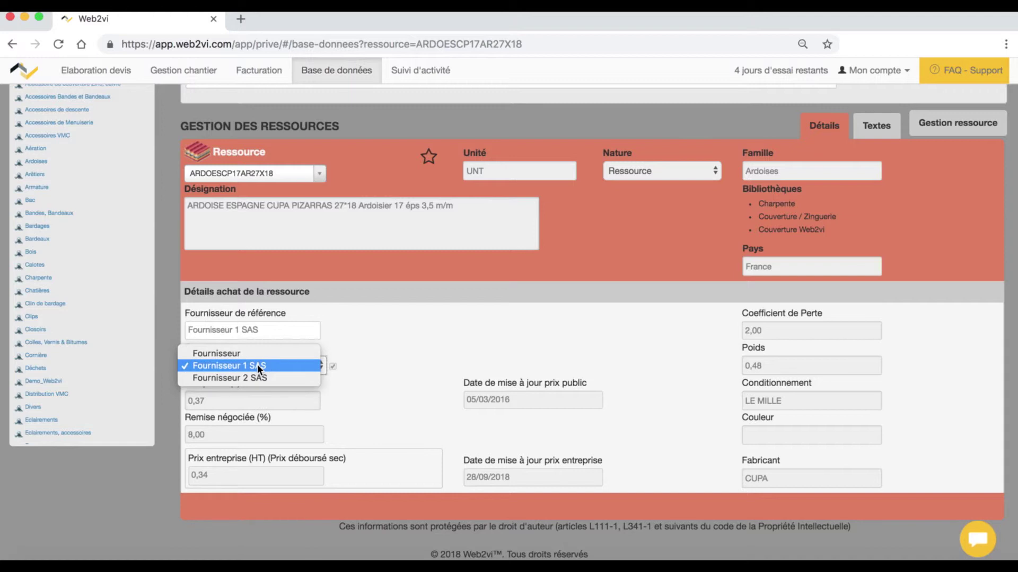
left_click(256, 378)
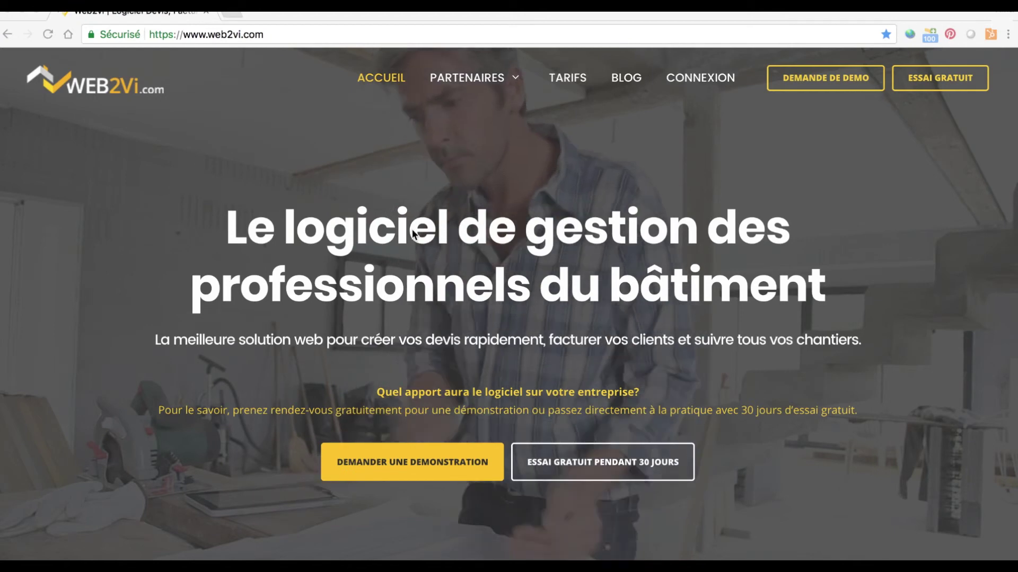
- Open the 'Foire aux questions' link from the web2vi.com footer and browse its topics
scroll(412, 229, "down", 5)
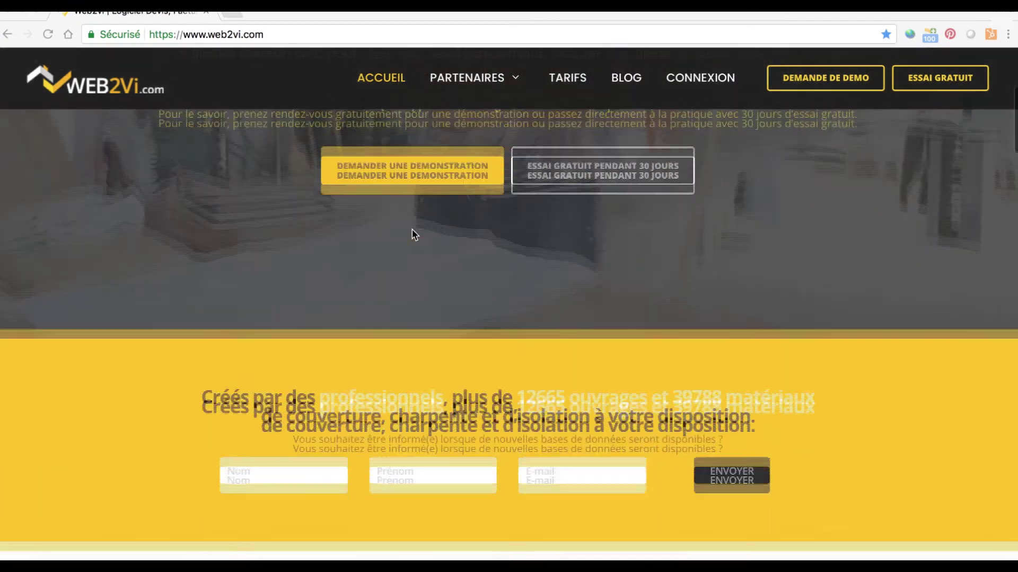
scroll(419, 233, "down", 8)
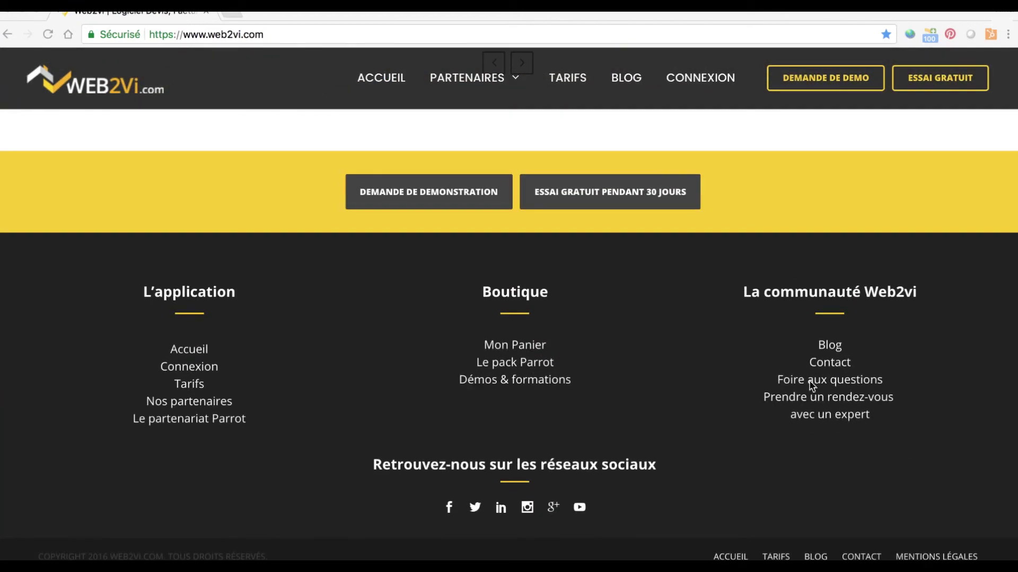
left_click(810, 381)
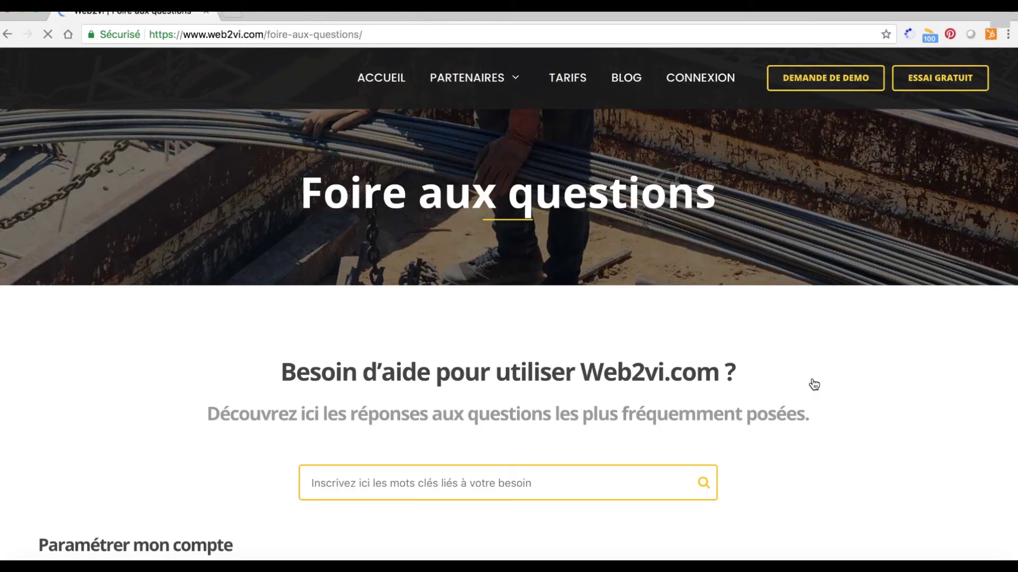
scroll(427, 220, "down", 3)
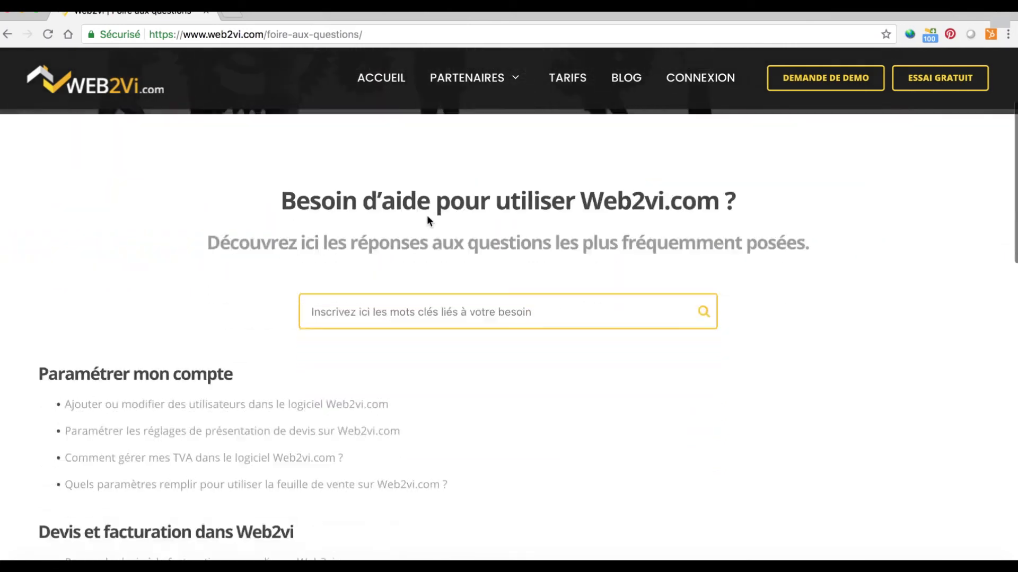
scroll(427, 219, "down", 10)
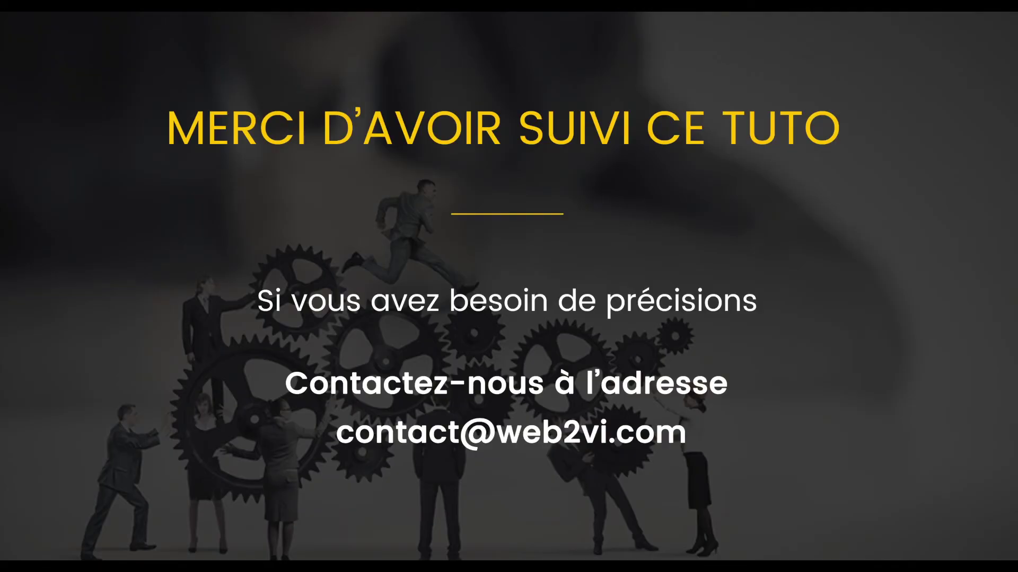